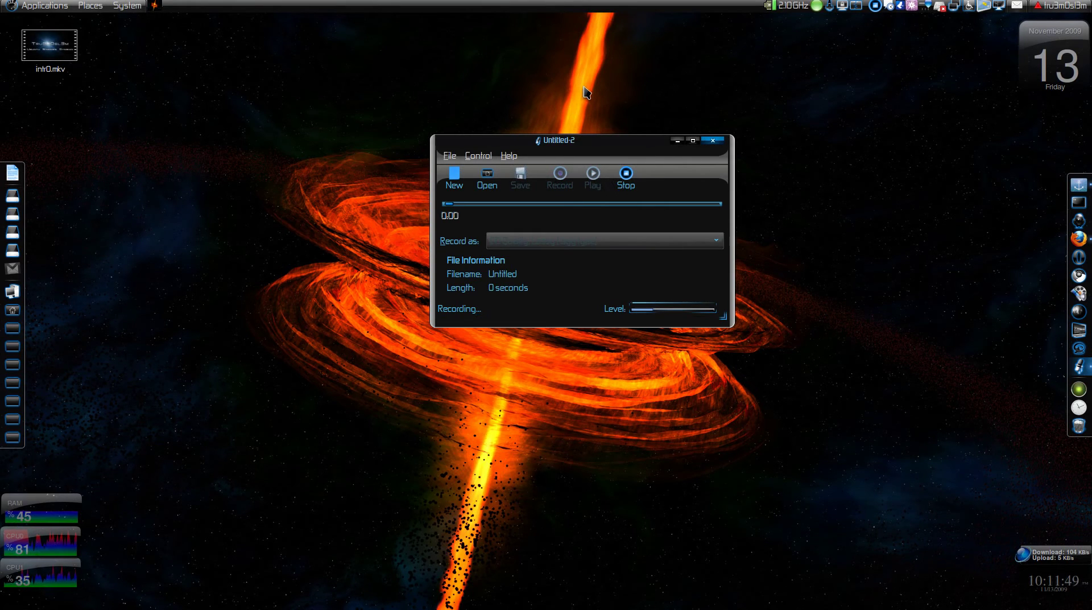
# Minimize the gtk-recordMyDesktop window so only the desktop is showing
pyautogui.click(682, 141)
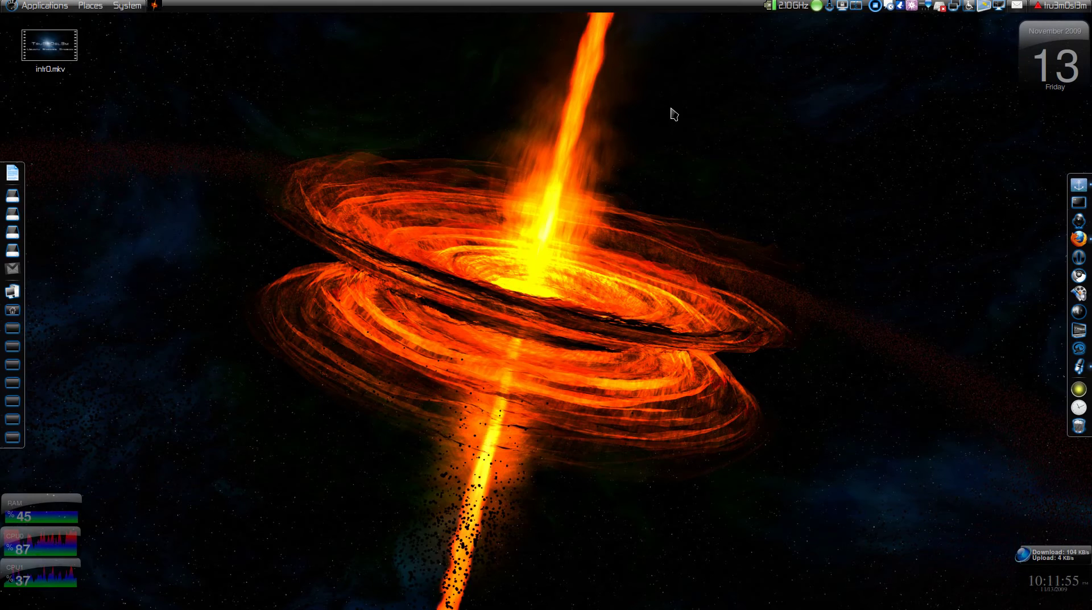
# Bring Firefox's QuickPageZoom add-on page forward with the screen magnifier on and the text selection cleared
pyautogui.hotkey('alt', 'Tab')
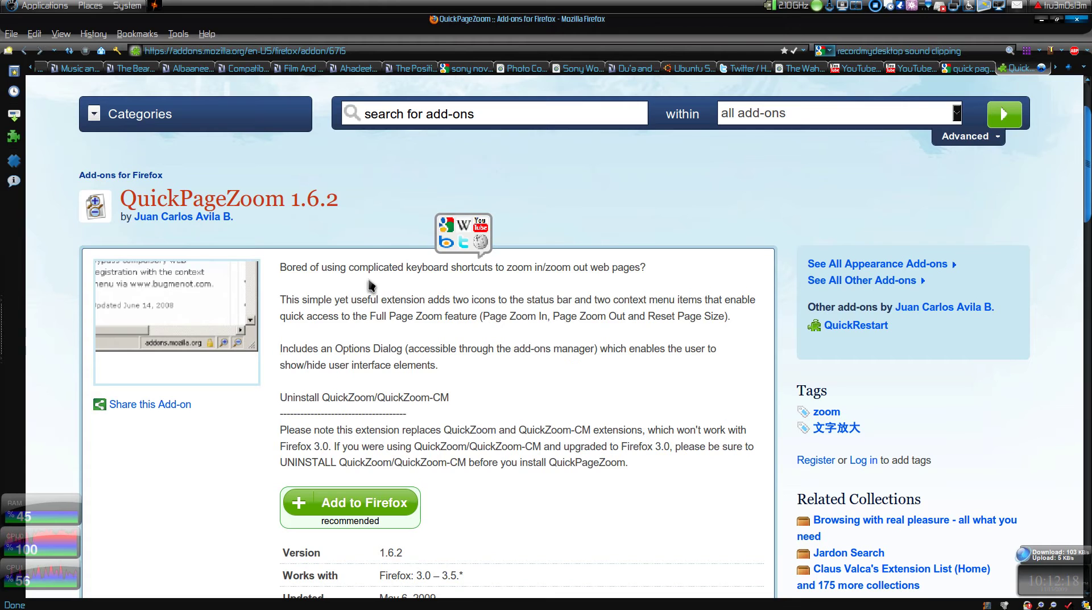
pyautogui.press('super+m')
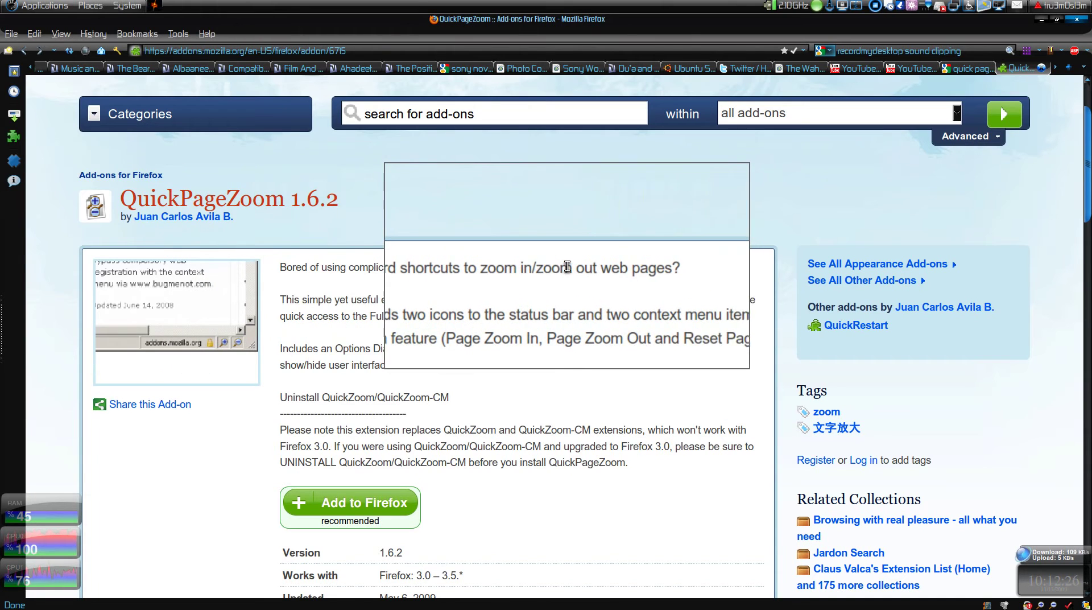
pyautogui.click(549, 267)
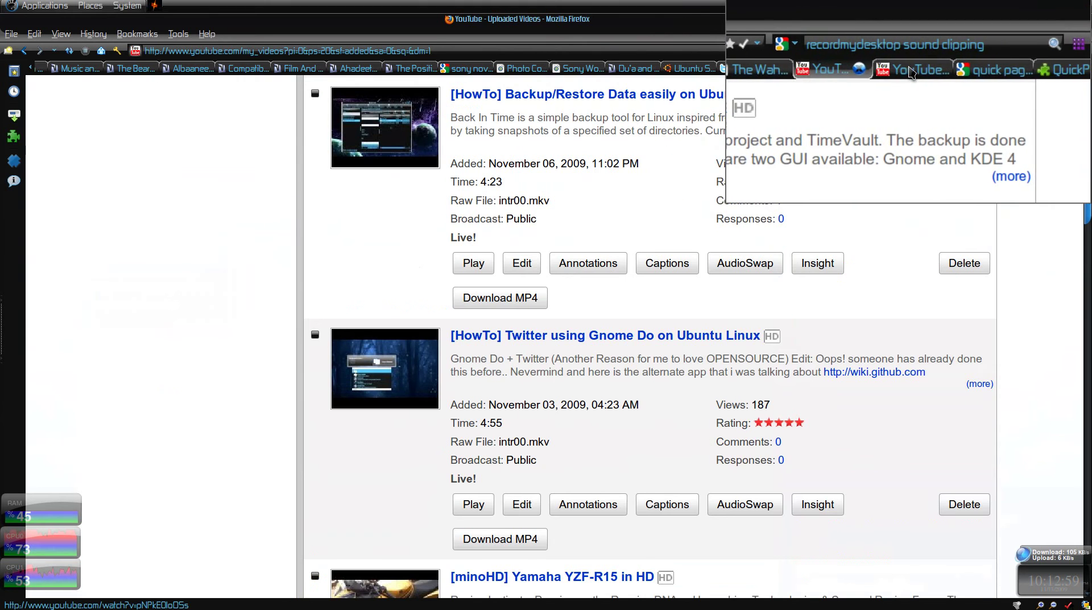
# Move from the YouTube home tab to the Uploaded Videos tab
pyautogui.click(851, 71)
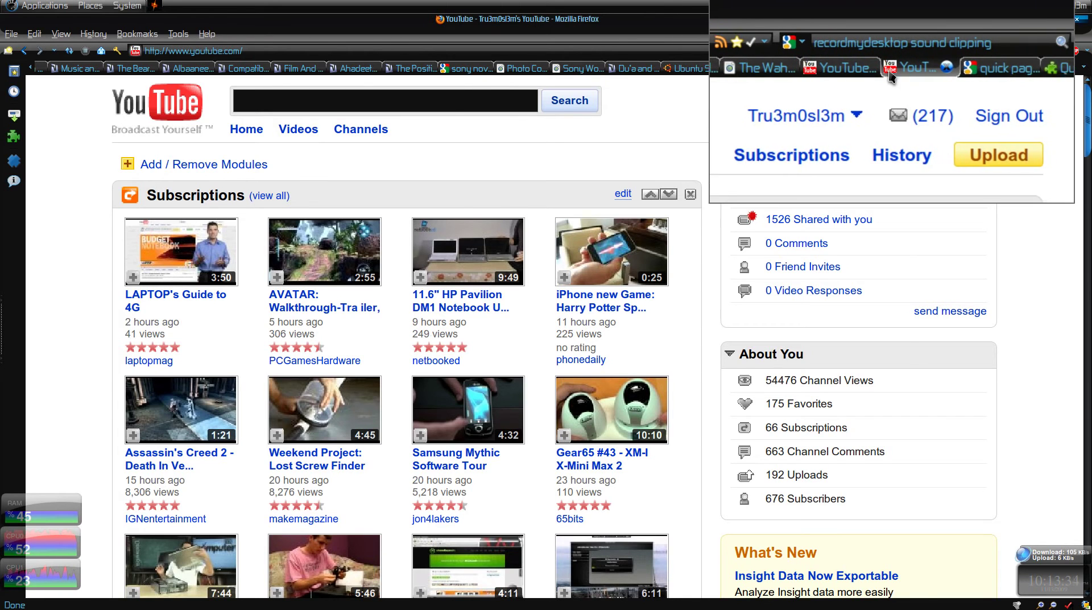
pyautogui.click(849, 74)
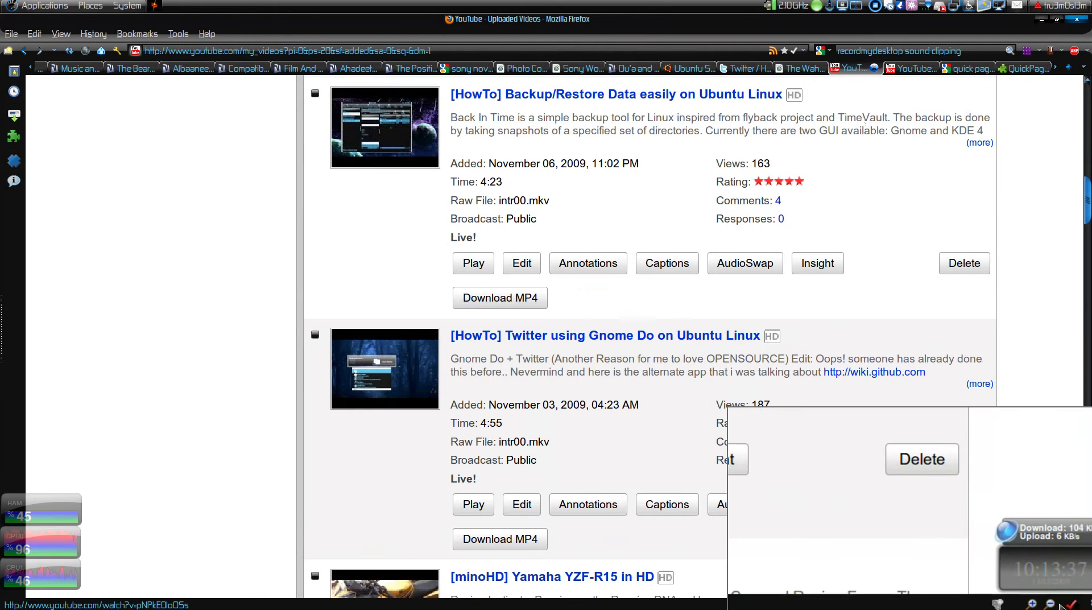
# Reset zoom, zoom the YouTube home page in three QuickPageZoom steps, then confirm Uploaded Videos enlarged too
pyautogui.hotkey('ctrl', '0')
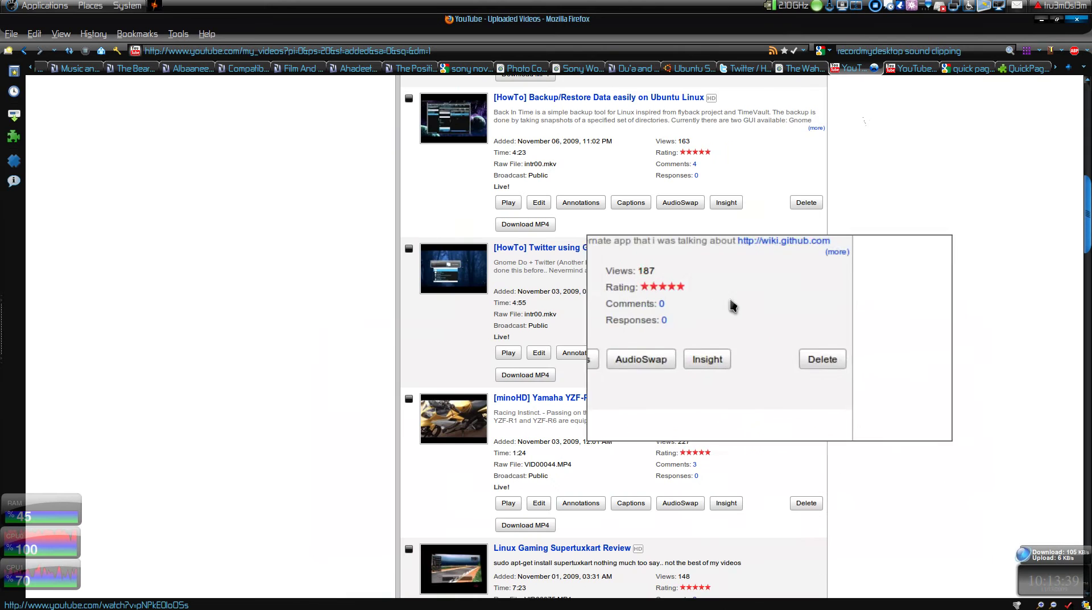
pyautogui.click(915, 72)
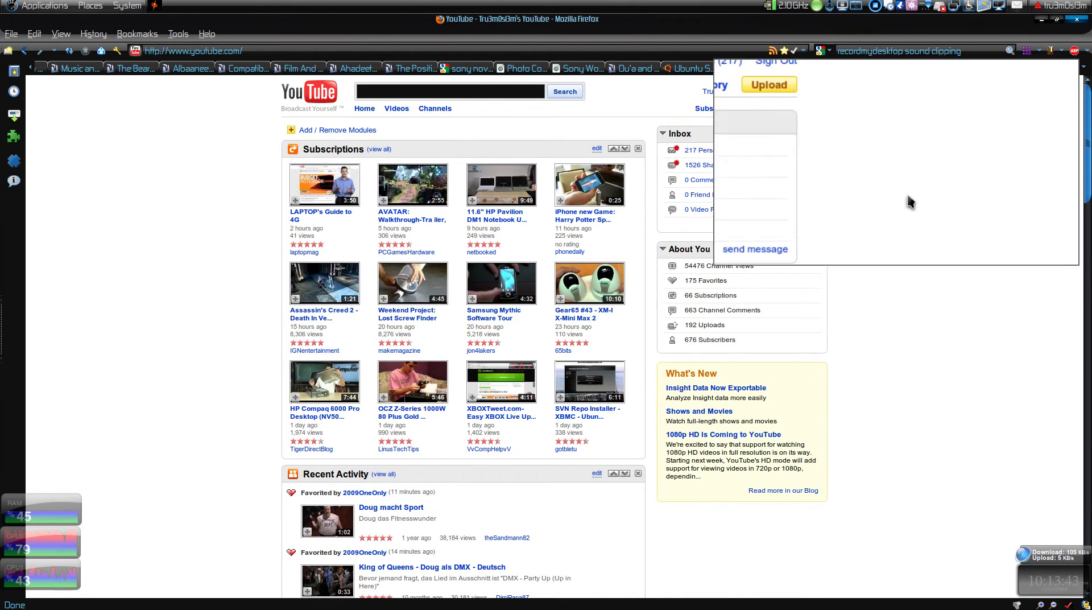
pyautogui.click(1042, 605)
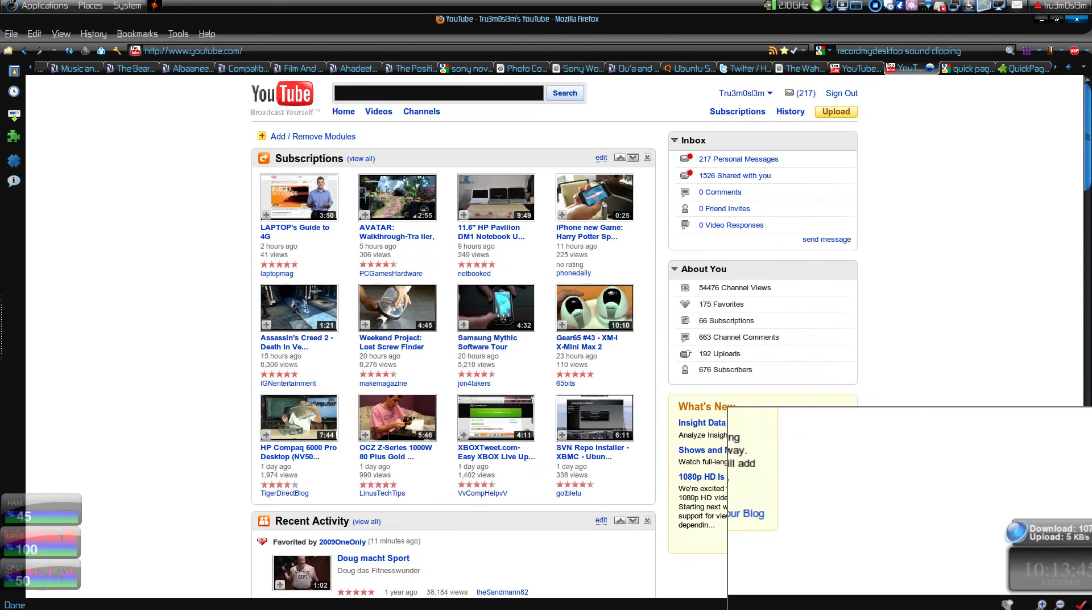
pyautogui.click(1041, 605)
pyautogui.click(1042, 605)
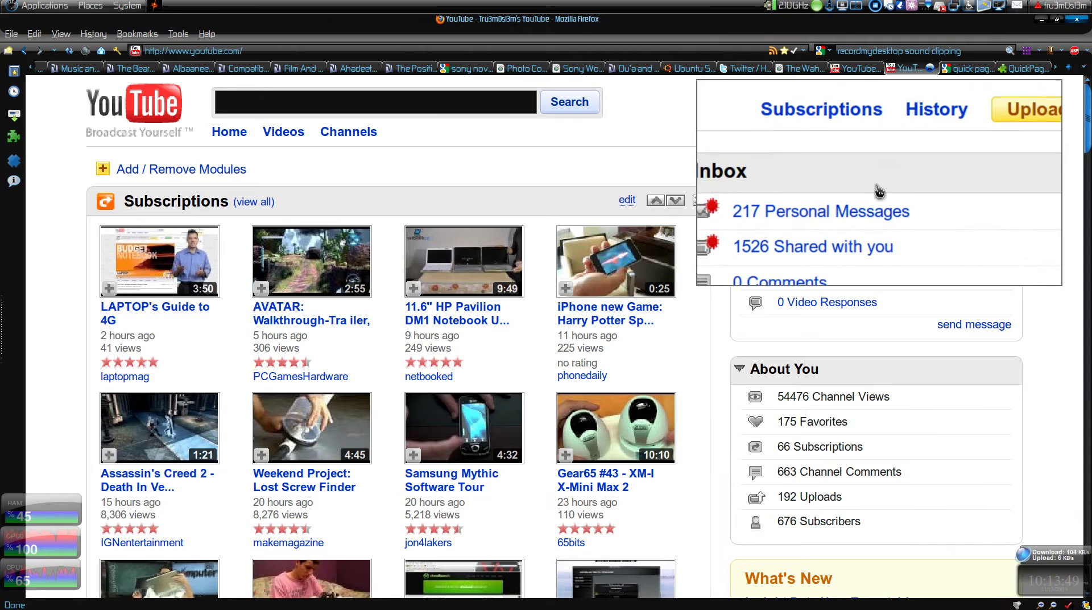
pyautogui.click(848, 69)
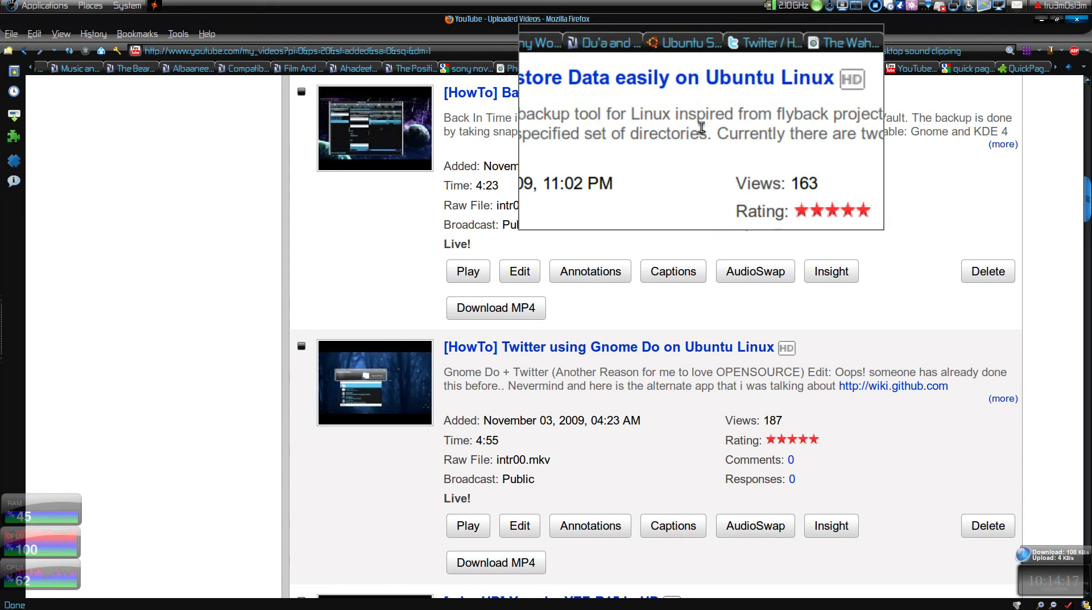
# Scroll through the QuickPageZoom add-on page to show it remains at normal size
pyautogui.click(1009, 69)
pyautogui.scroll(-5, 455, 427)
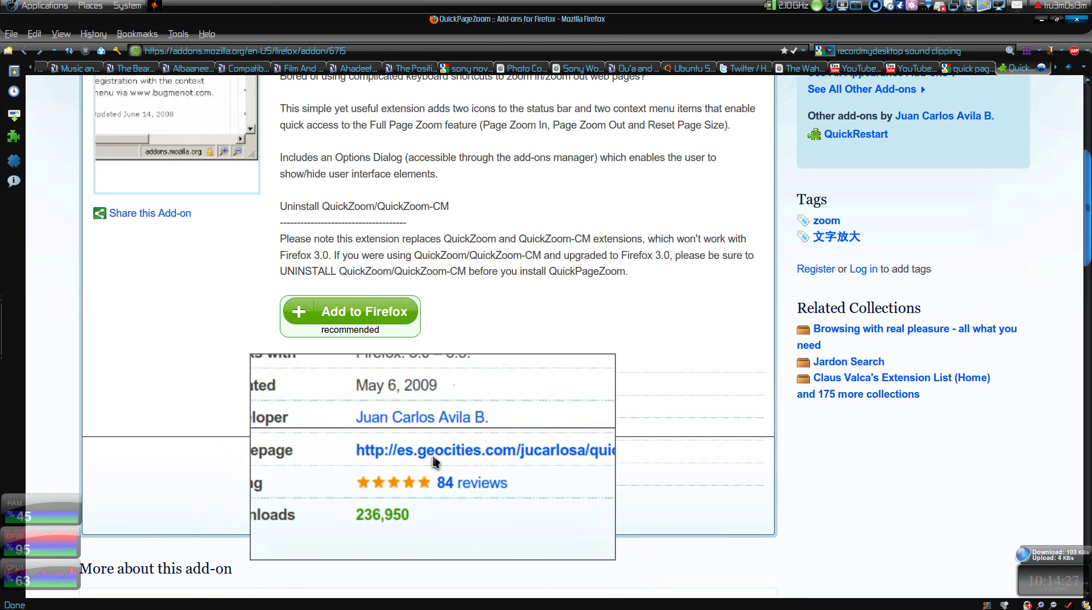
pyautogui.scroll(4, 424, 324)
pyautogui.scroll(2, 423, 324)
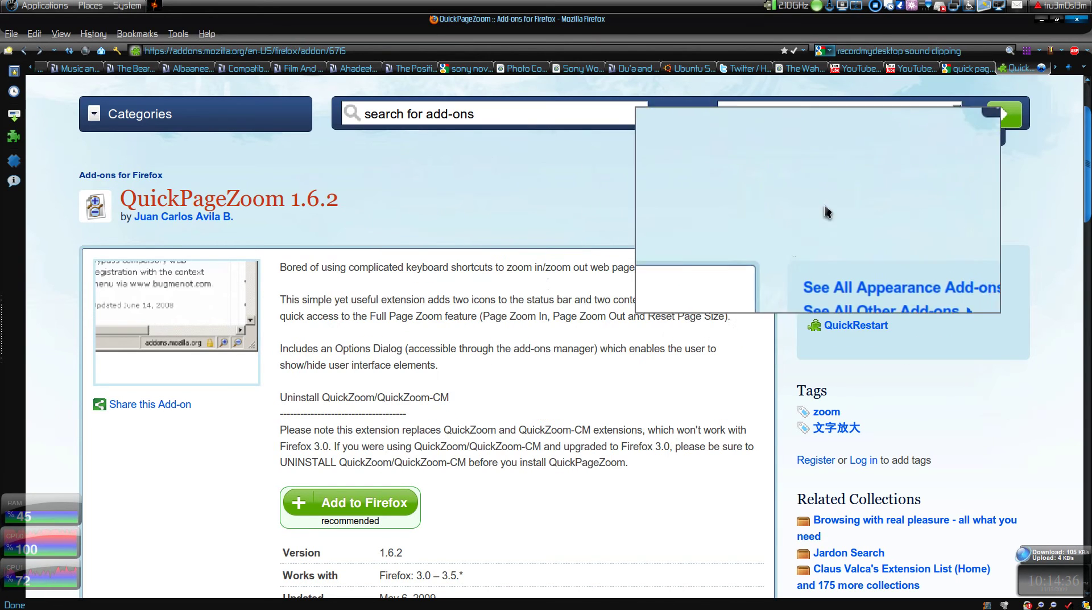
# Cycle through the YouTube tabs to the uploads list and open the Backup/Restore Data video
pyautogui.click(905, 72)
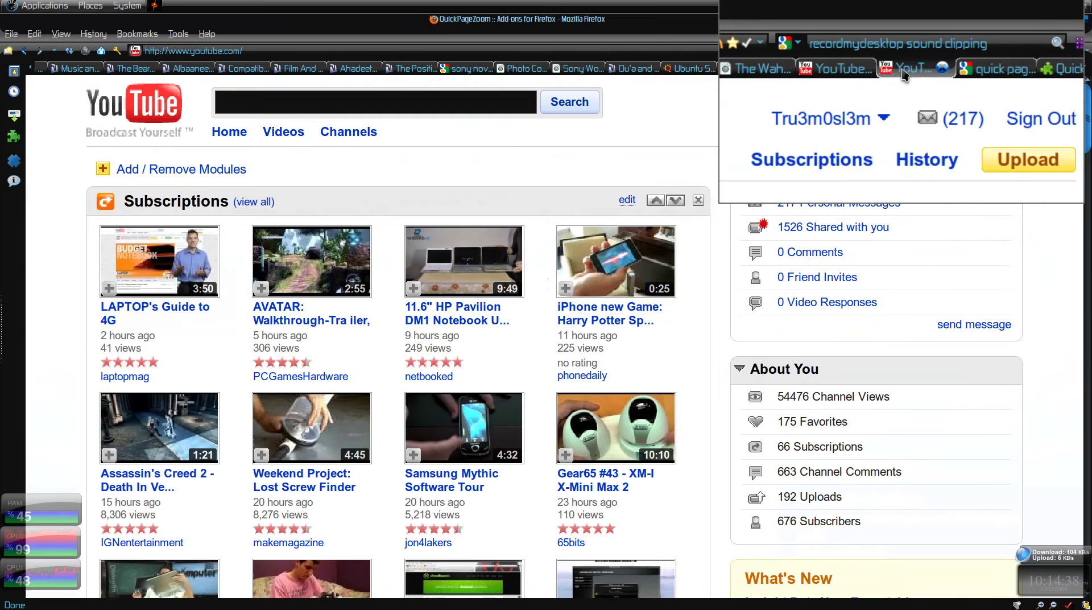
pyautogui.click(990, 74)
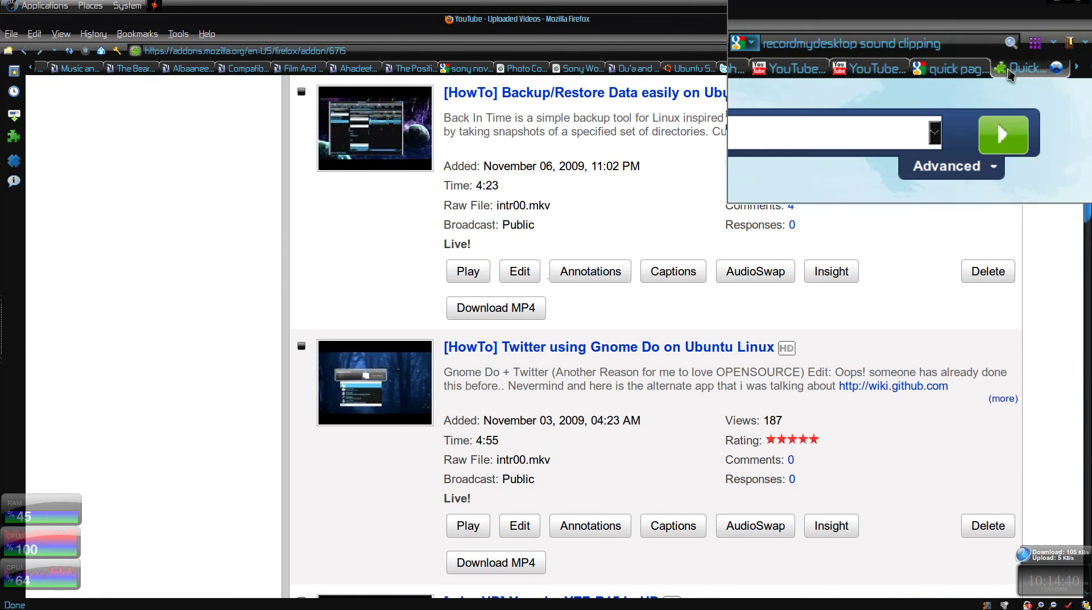
pyautogui.click(1007, 77)
pyautogui.click(909, 71)
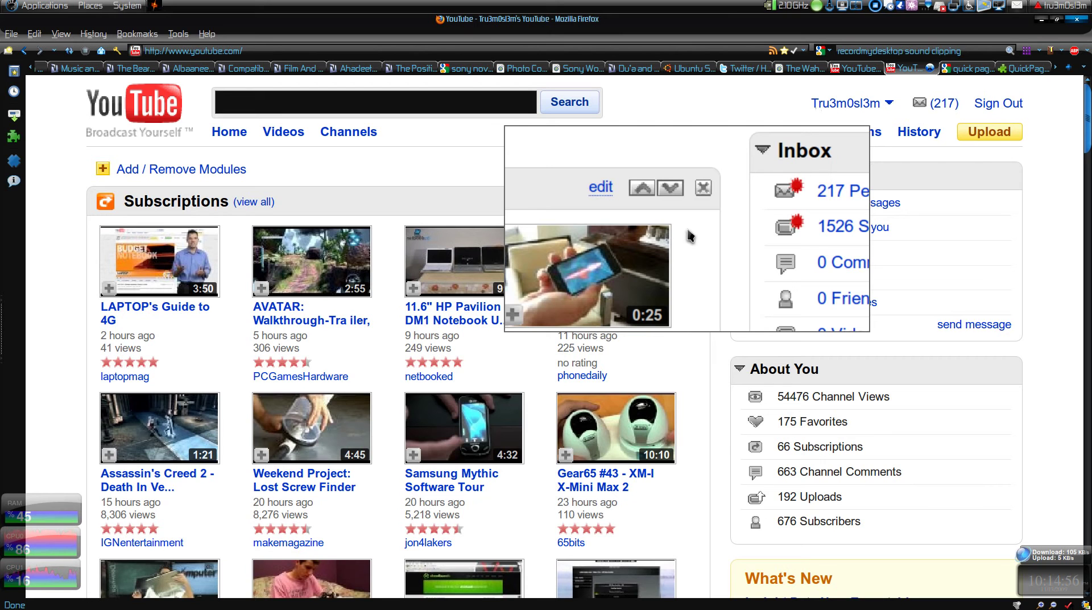
pyautogui.click(861, 70)
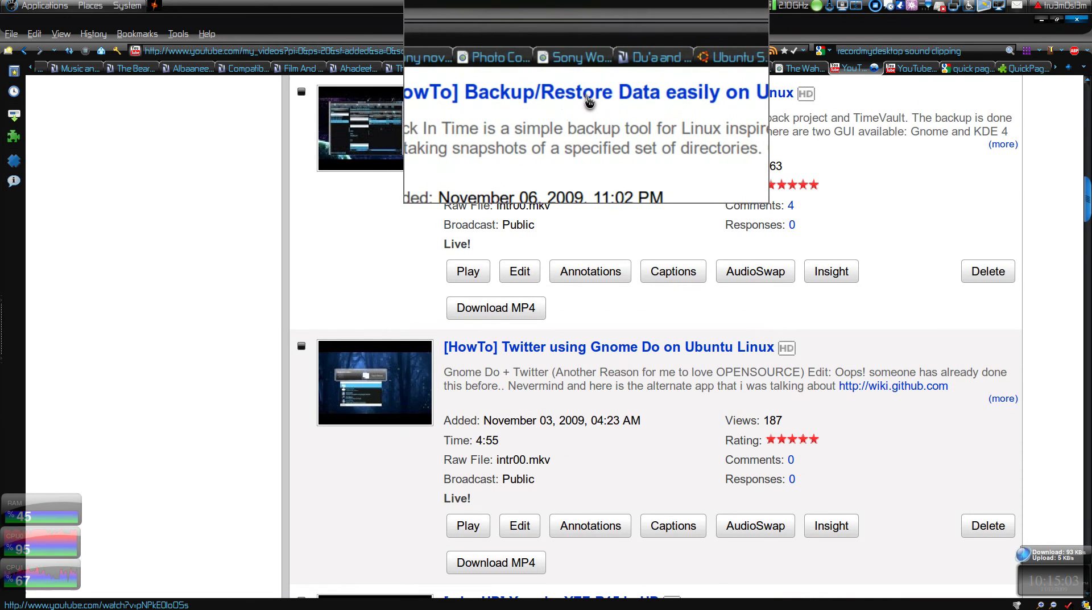
pyautogui.click(589, 100)
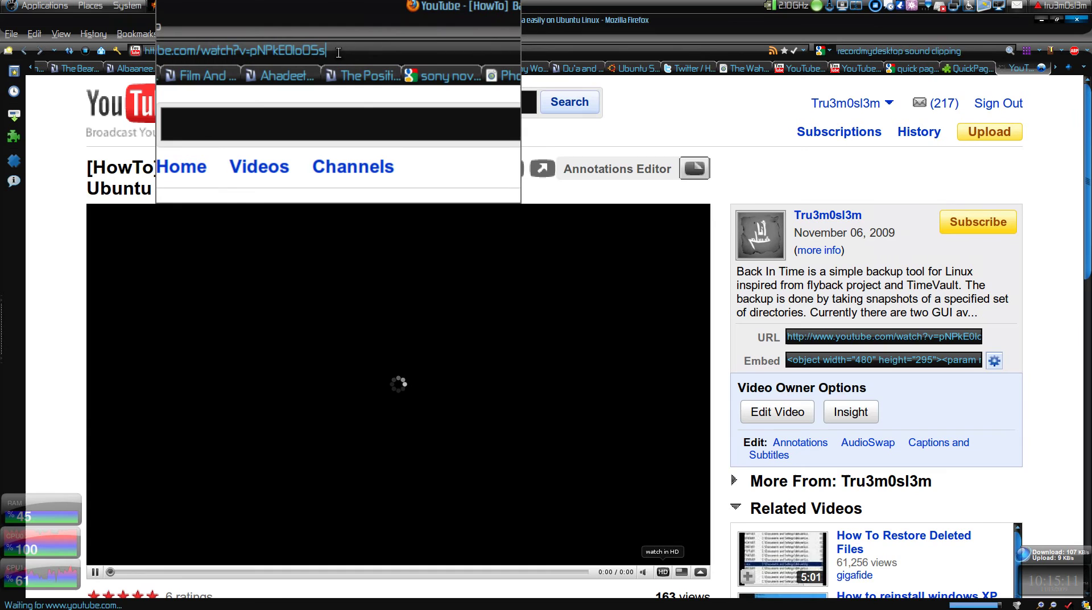
# Append &fmt=37 to the video's address and reload it in the wide 1080p player
pyautogui.click(338, 52)
pyautogui.write('&fmt')
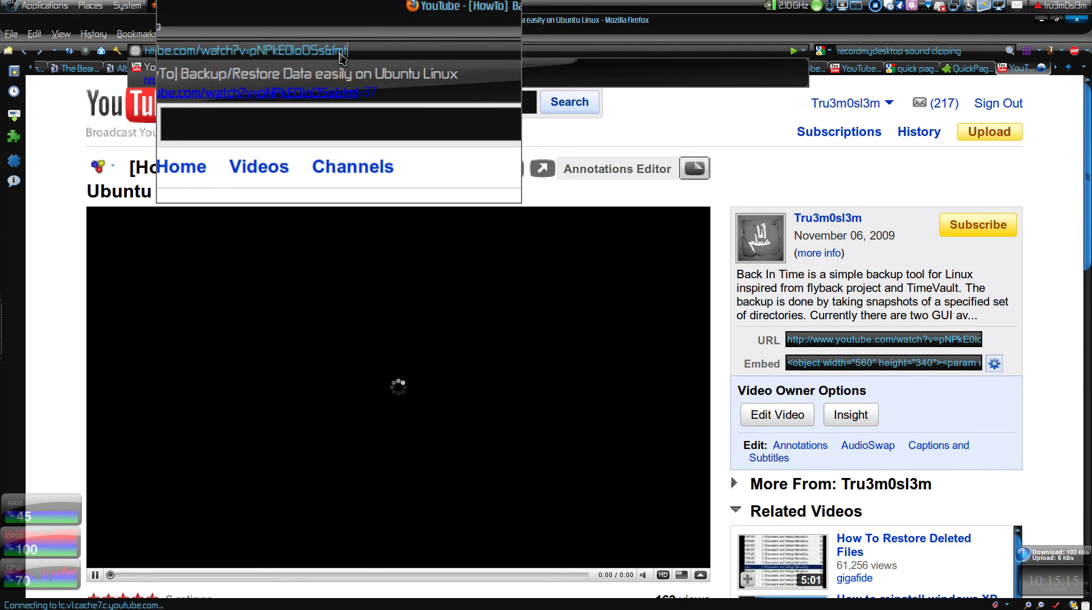
pyautogui.write('=37')
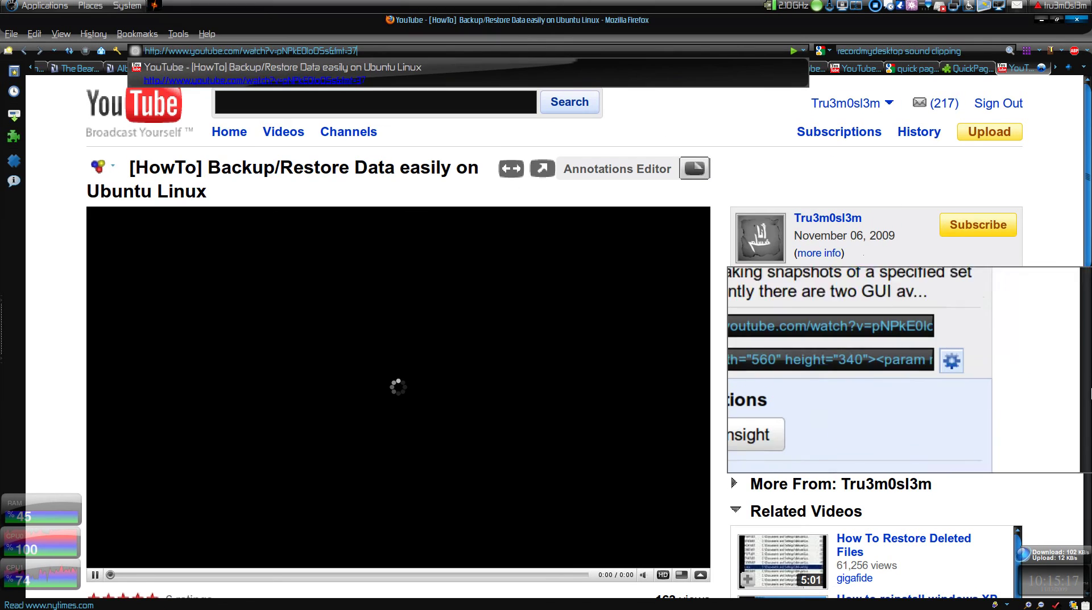
pyautogui.press('Return')
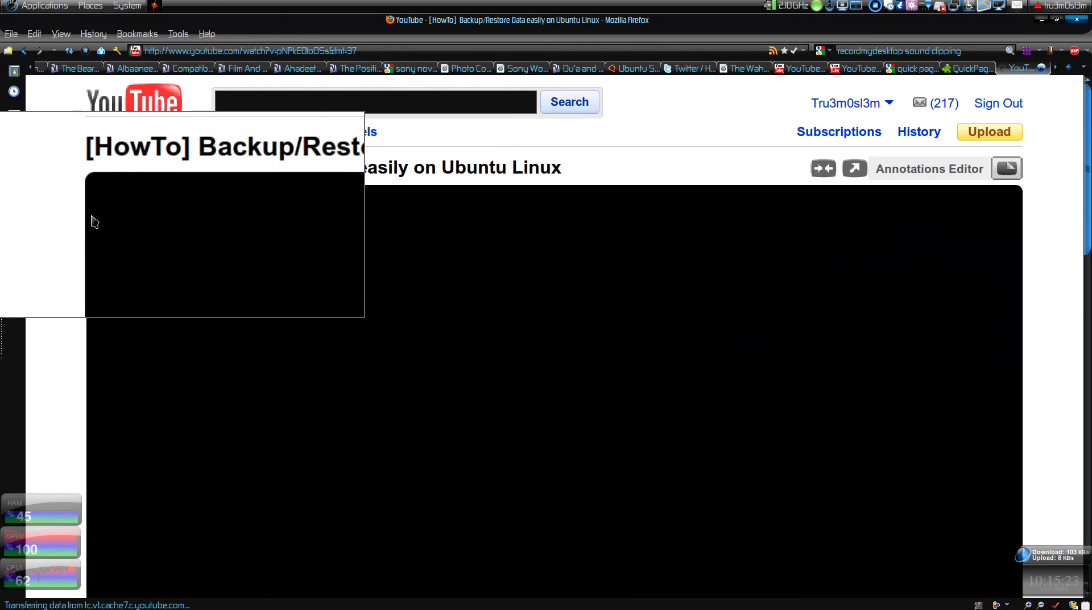
pyautogui.scroll(-4, 66, 221)
pyautogui.scroll(2, 67, 222)
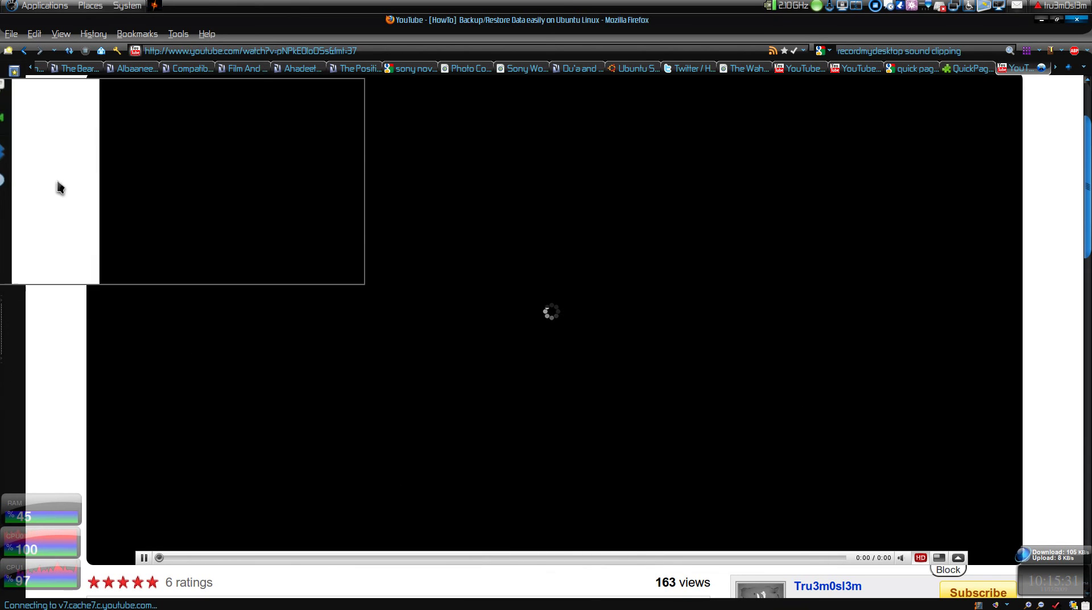
pyautogui.scroll(2, 60, 171)
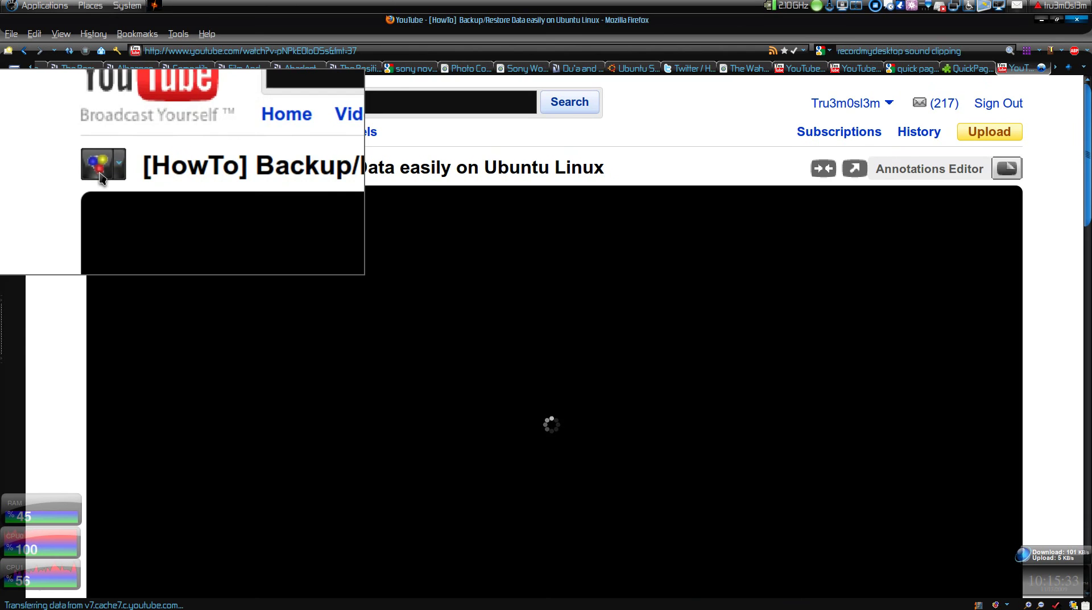
pyautogui.scroll(-5, 108, 227)
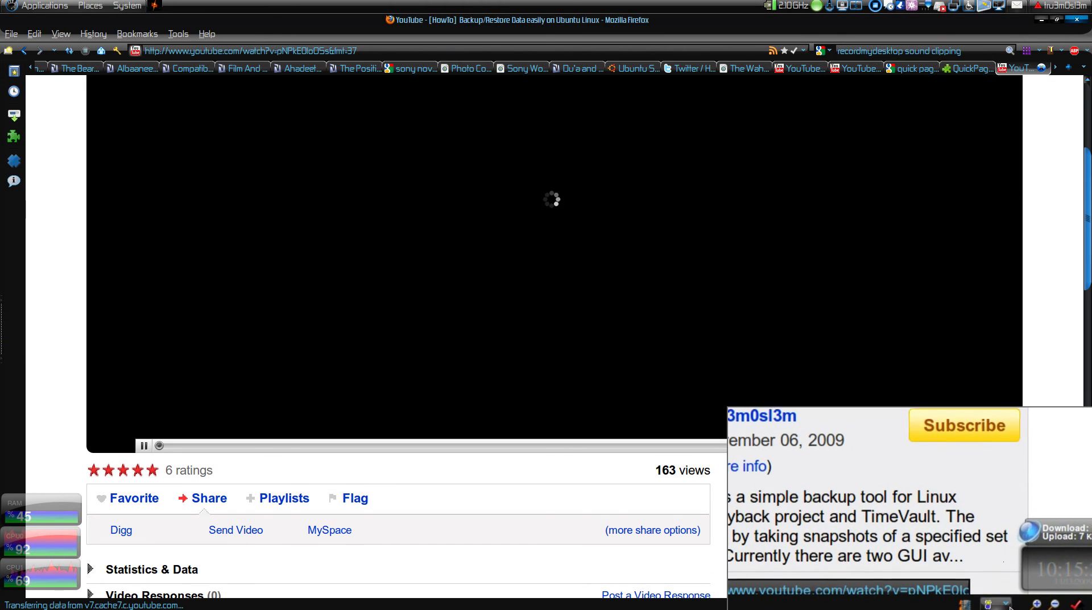
pyautogui.click(1007, 605)
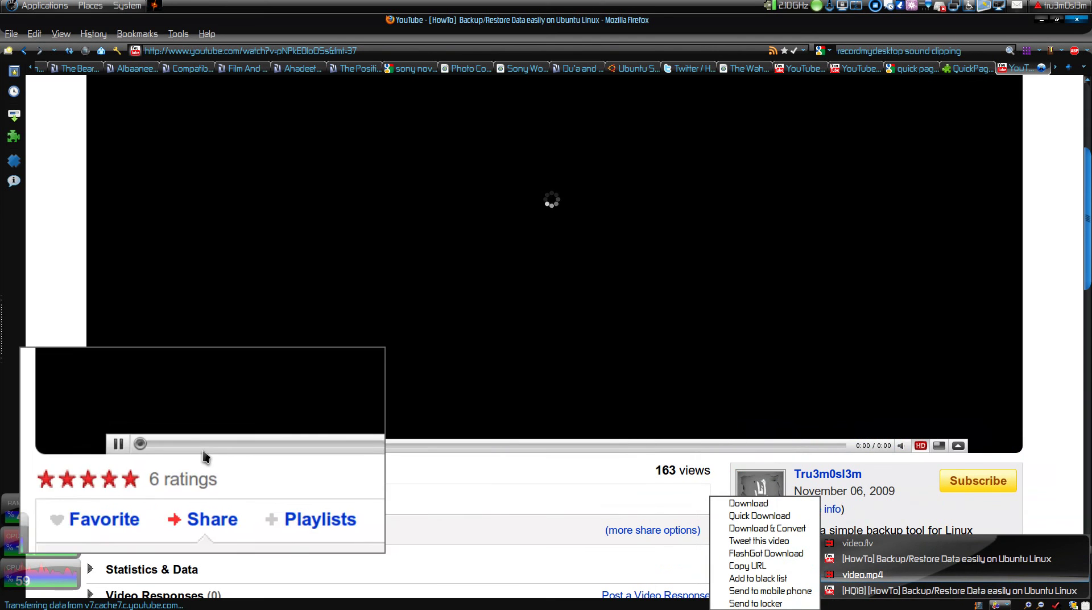
pyautogui.click(56, 399)
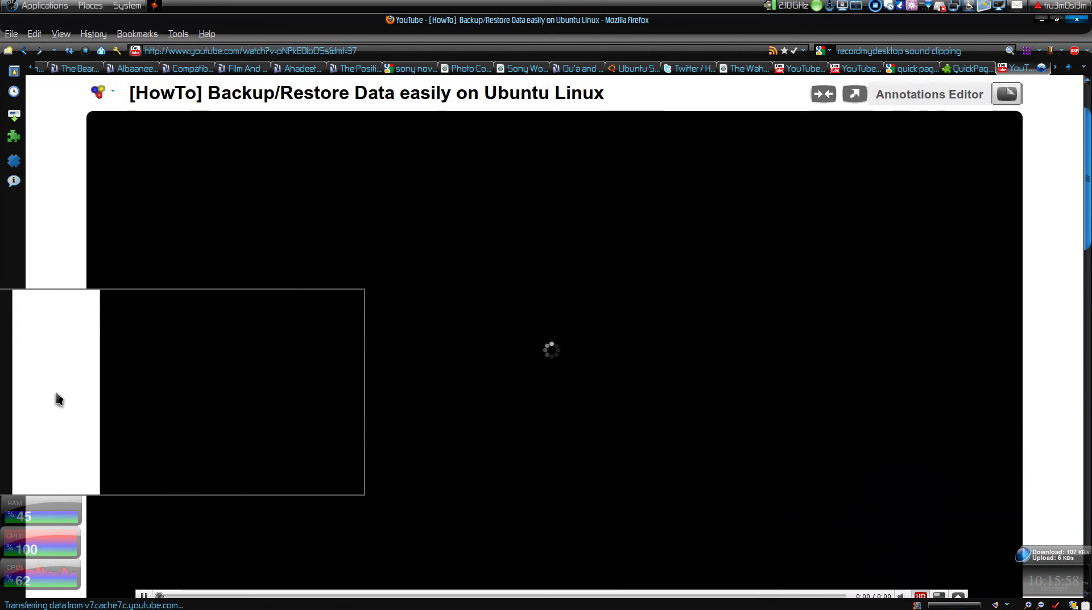
# Go back to the QuickPageZoom tab, then hide Firefox with Ctrl+Alt+D to reveal the desktop
pyautogui.click(1041, 70)
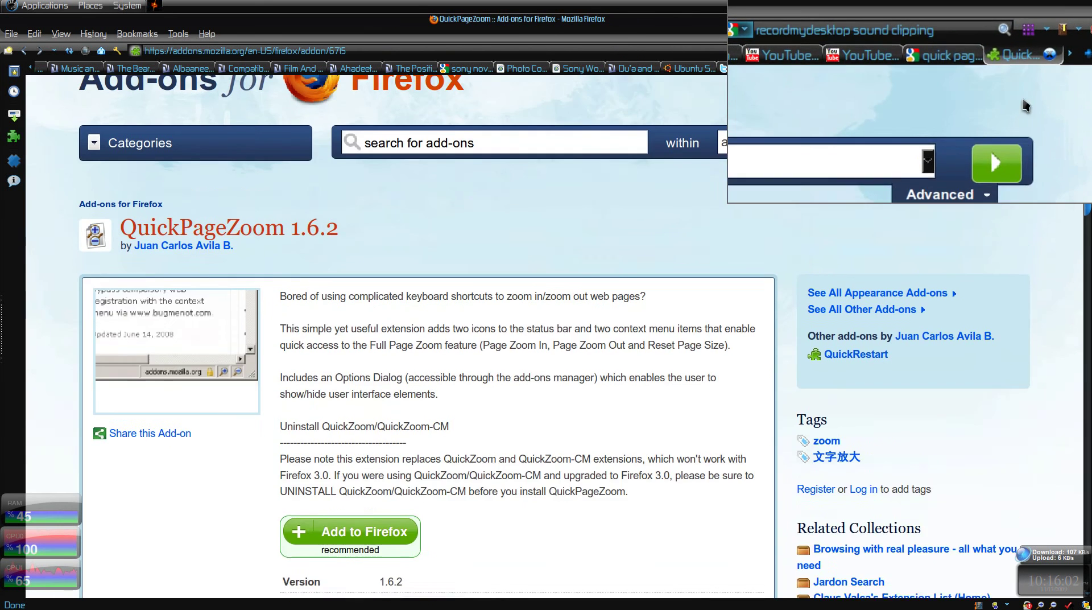
pyautogui.hotkey('ctrl', 'alt', 'd')
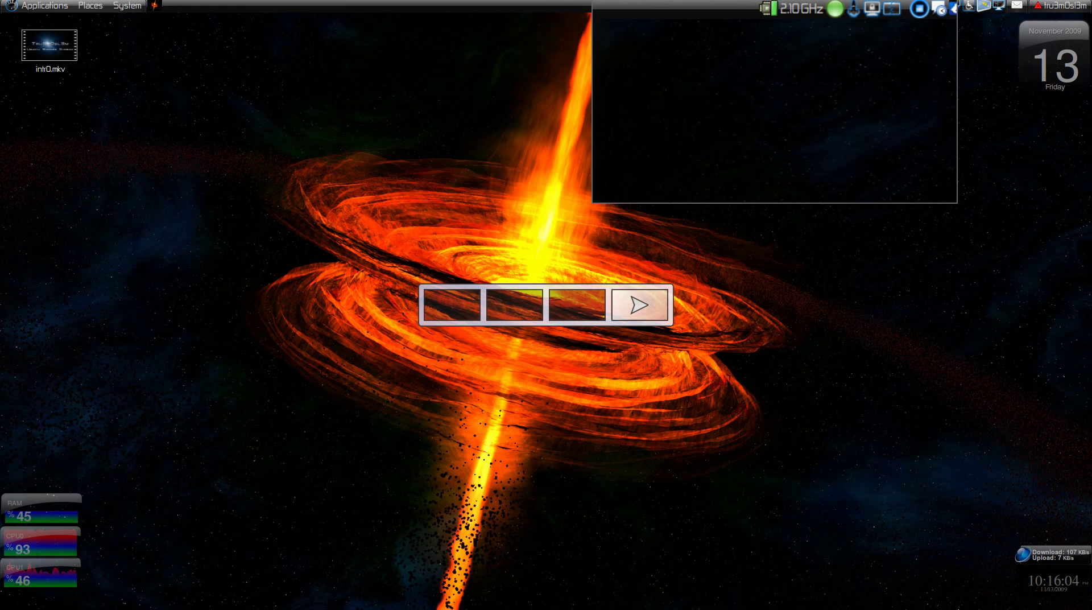